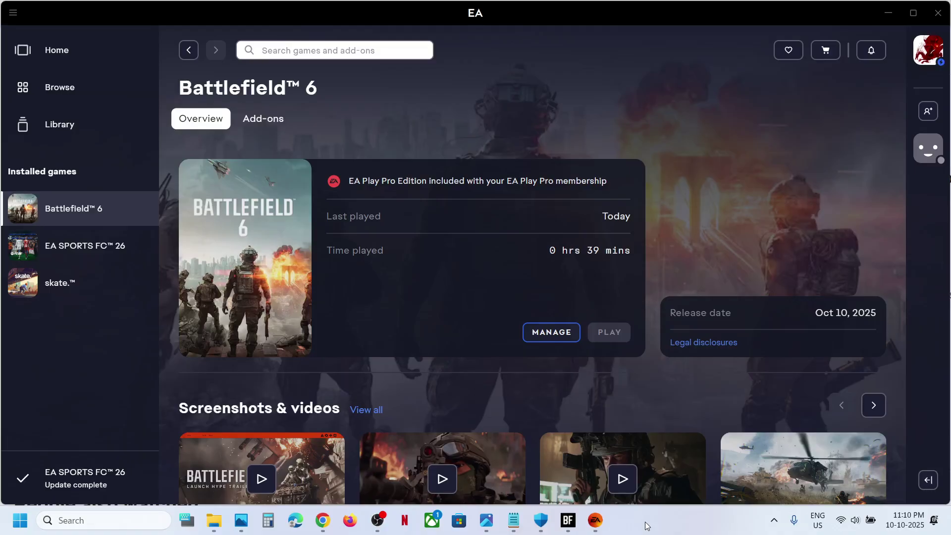
Launch NVIDIA App by searching 'nvi' in the Windows taskbar search.
{"action": "left_click", "coordinate": [111, 521]}
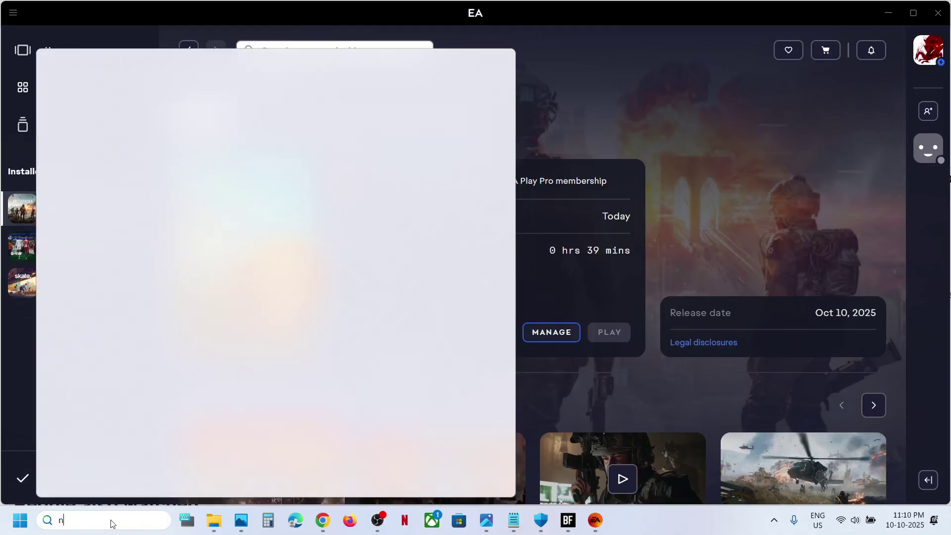
{"action": "type", "text": "nvi"}
{"action": "key", "text": "Return"}
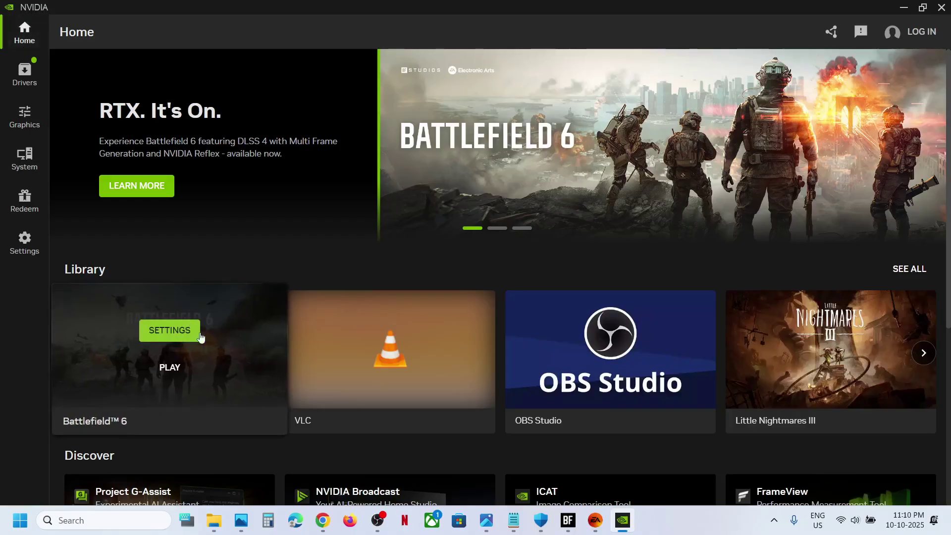
Open Battlefield 6's graphics program settings and reload them via the Graphics sidebar.
{"action": "mouse_move", "coordinate": [170, 350]}
{"action": "left_click", "coordinate": [175, 332]}
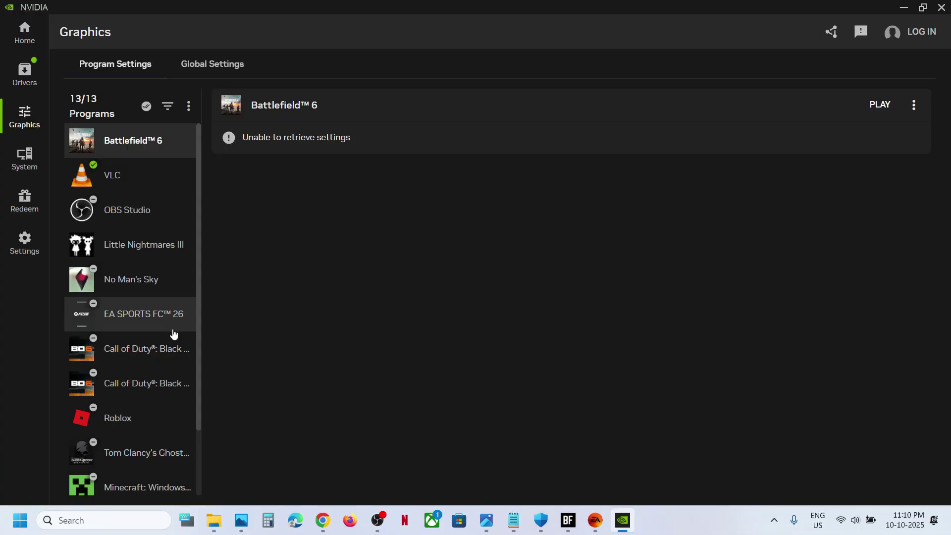
{"action": "left_click", "coordinate": [25, 117]}
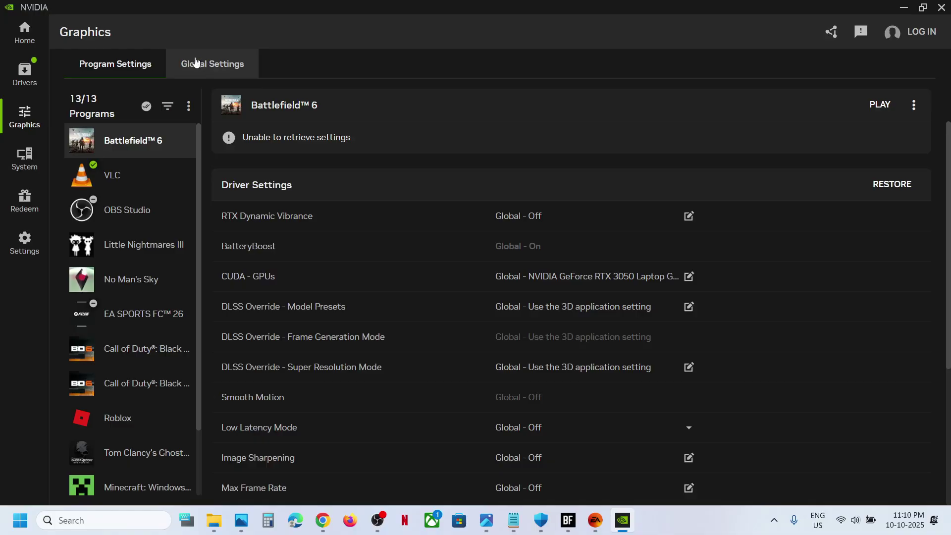
Confirm Smooth Motion is Off under Global Settings, then return to the EA app.
{"action": "left_click", "coordinate": [212, 67]}
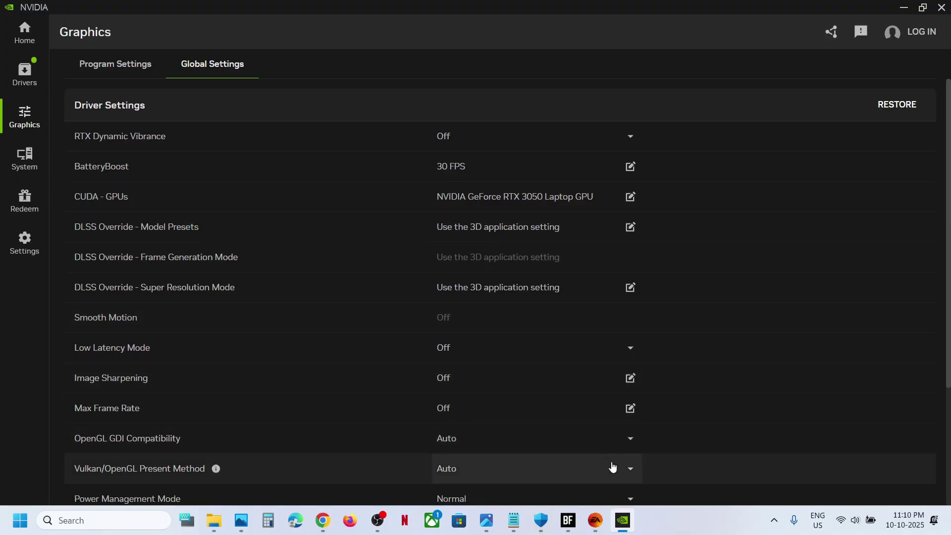
{"action": "left_click", "coordinate": [595, 521]}
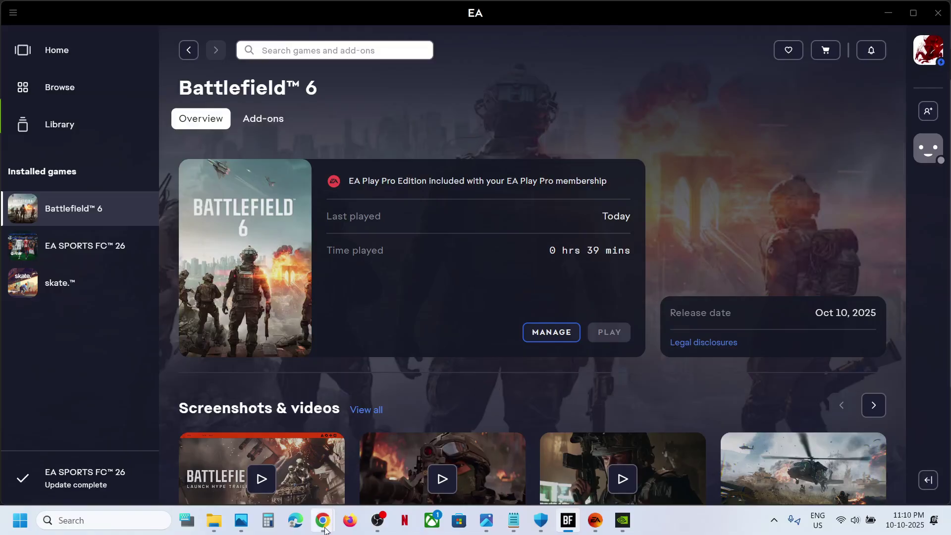
Bring the YouTube Chrome window forward and select the youtu.be guide link in its search box.
{"action": "left_click", "coordinate": [322, 521]}
{"action": "left_click", "coordinate": [386, 469]}
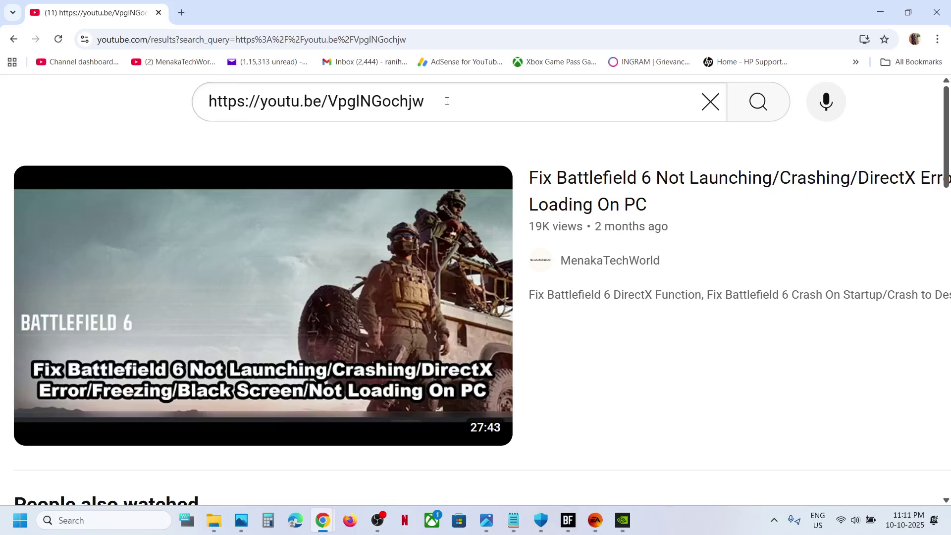
{"action": "left_click_drag", "start_coordinate": [447, 104], "coordinate": [187, 94]}
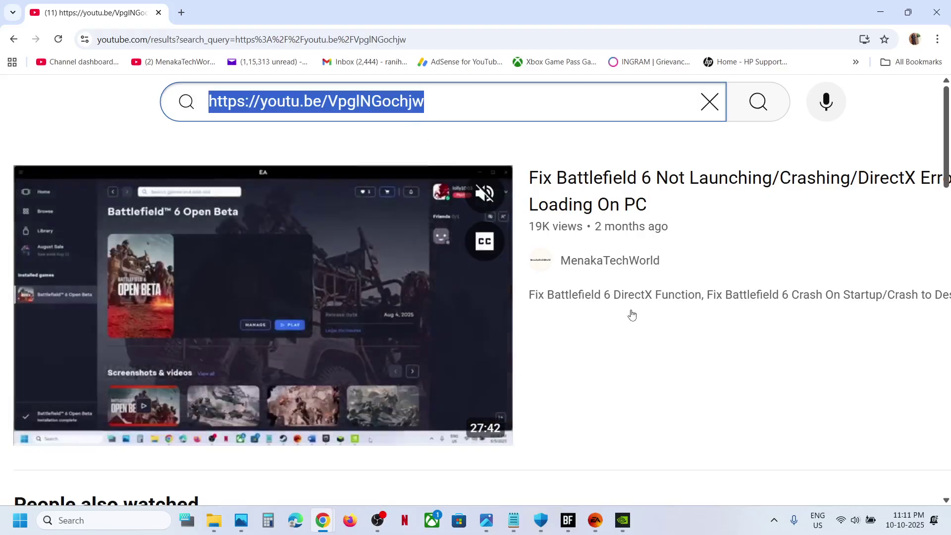
{"action": "left_click", "coordinate": [657, 524]}
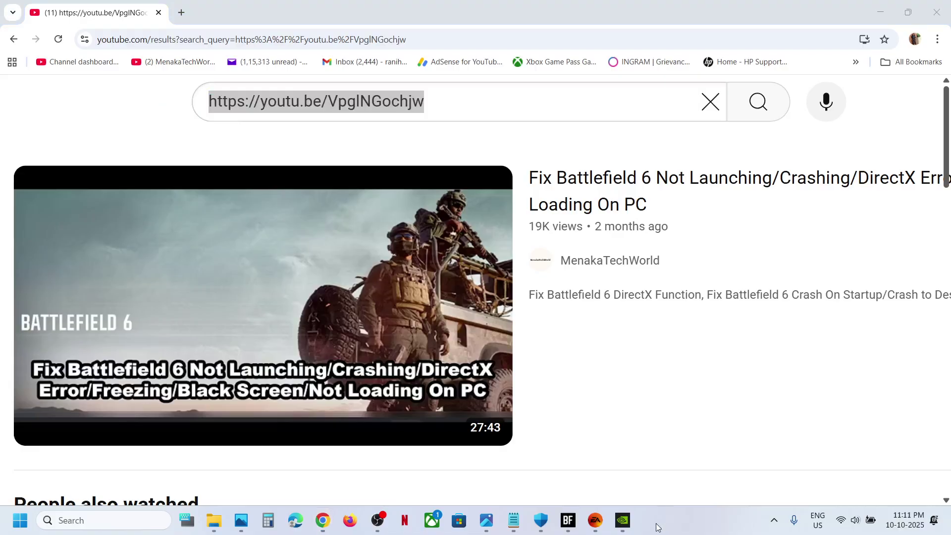